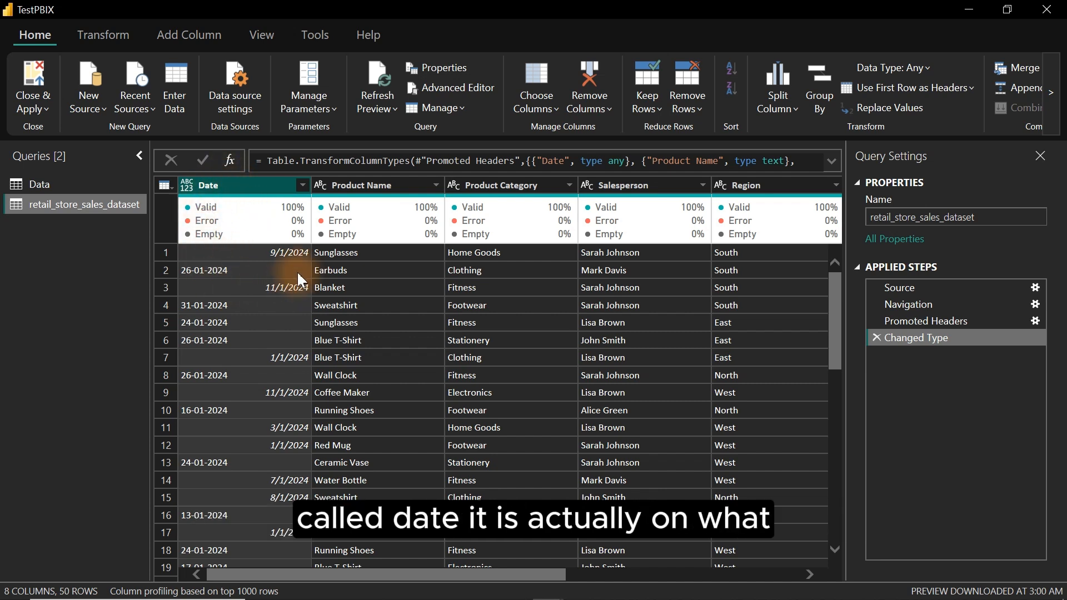
- Change the Date column's data type to Date
click(187, 185)
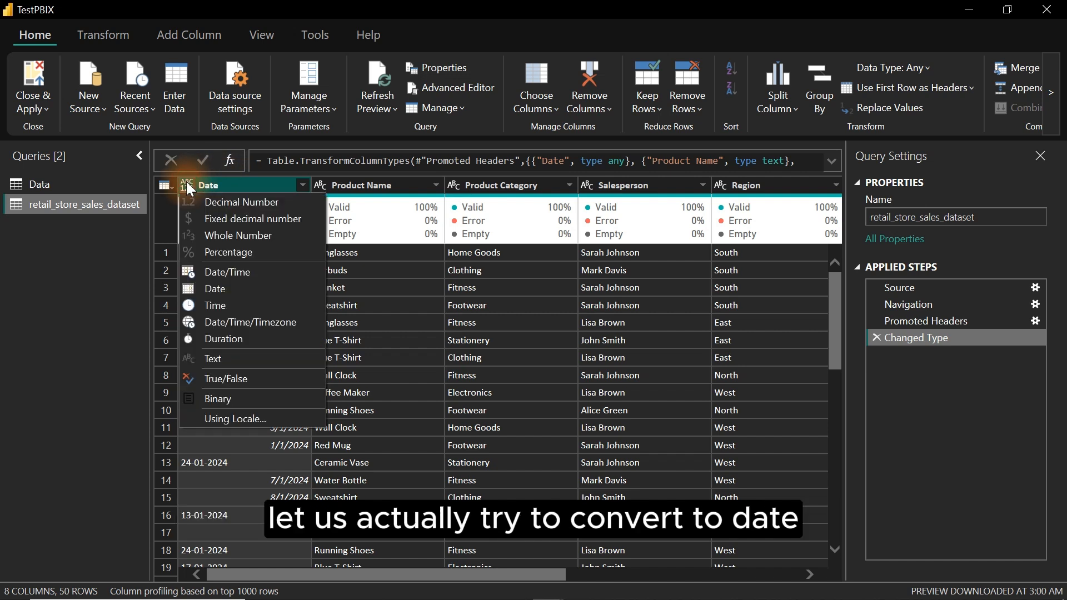
click(217, 288)
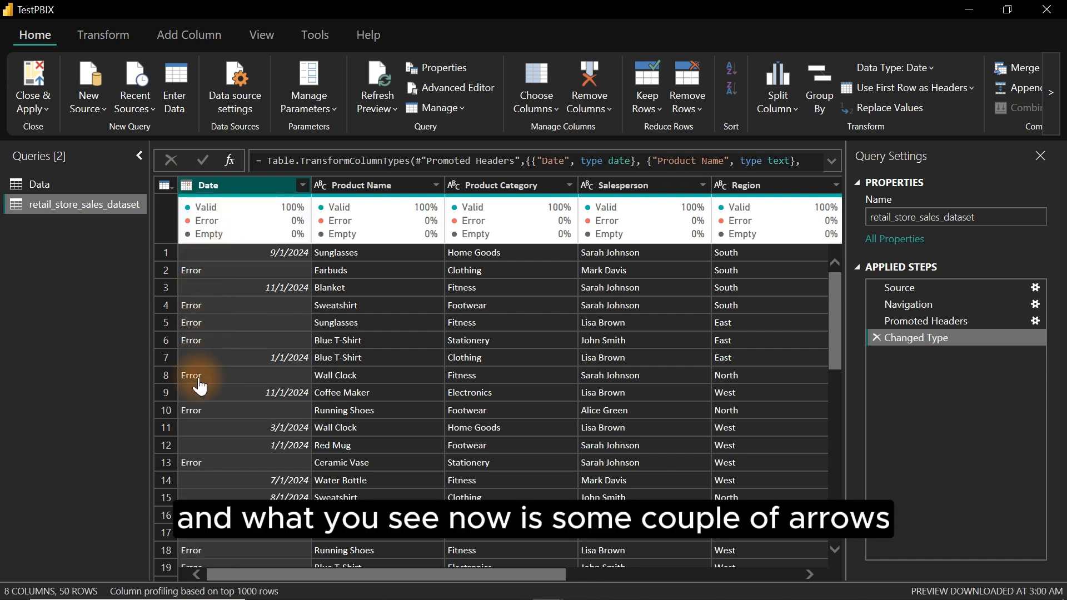
- Inspect the error cells in the Date column and the error details shown for them
click(286, 272)
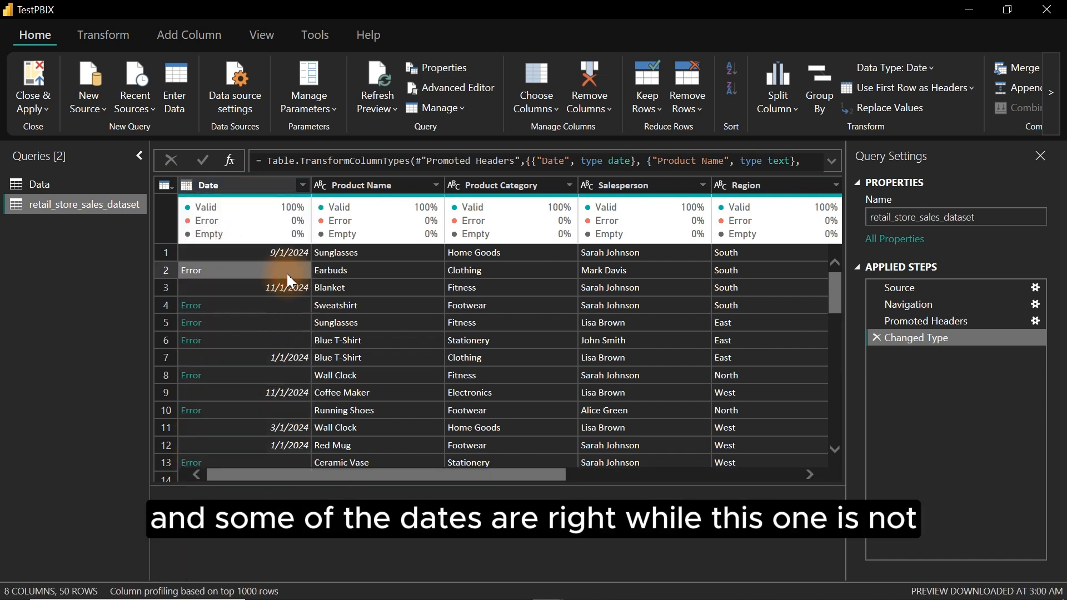
click(289, 283)
click(244, 305)
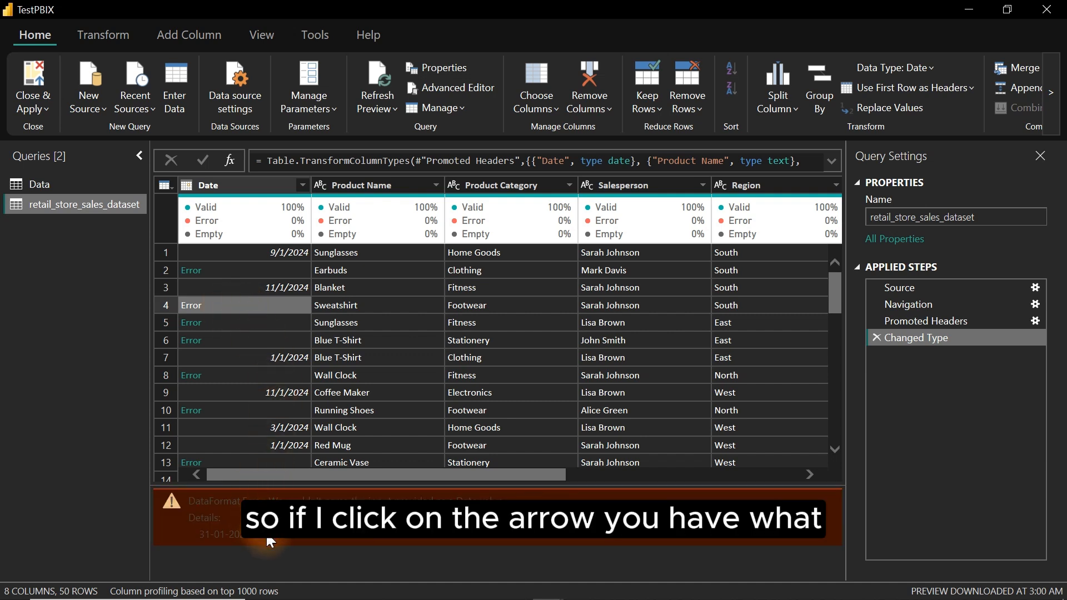
drag(250, 537, 187, 496)
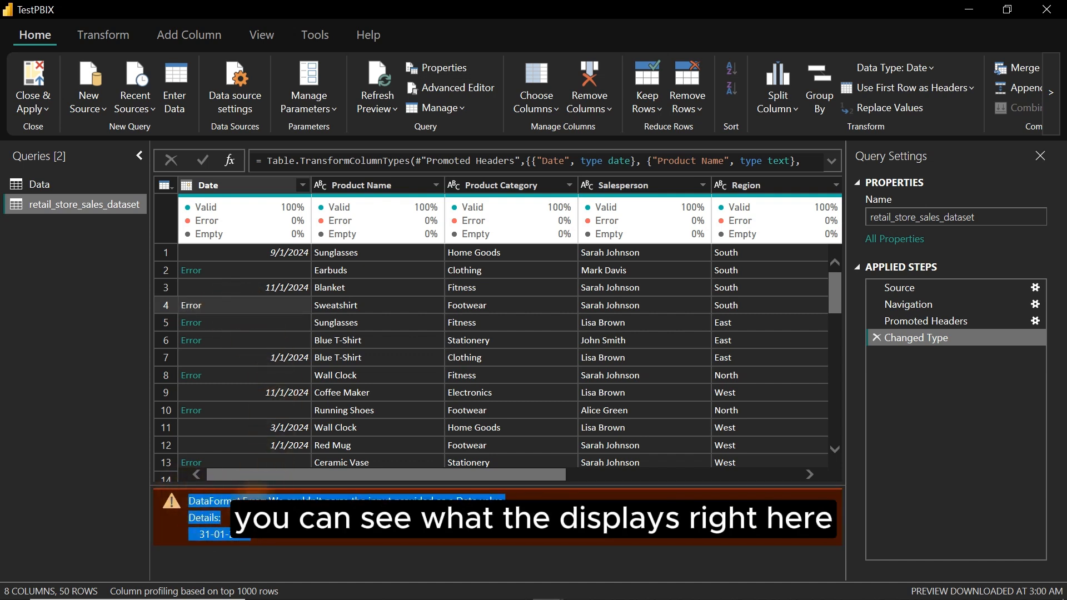
click(282, 537)
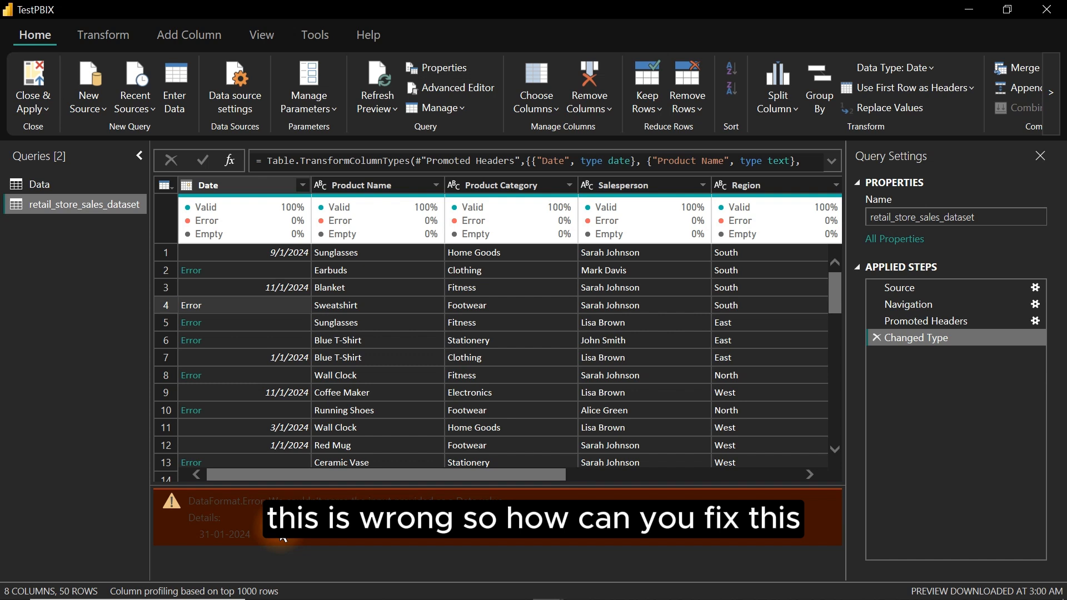
- Delete the Changed Type applied step
click(876, 337)
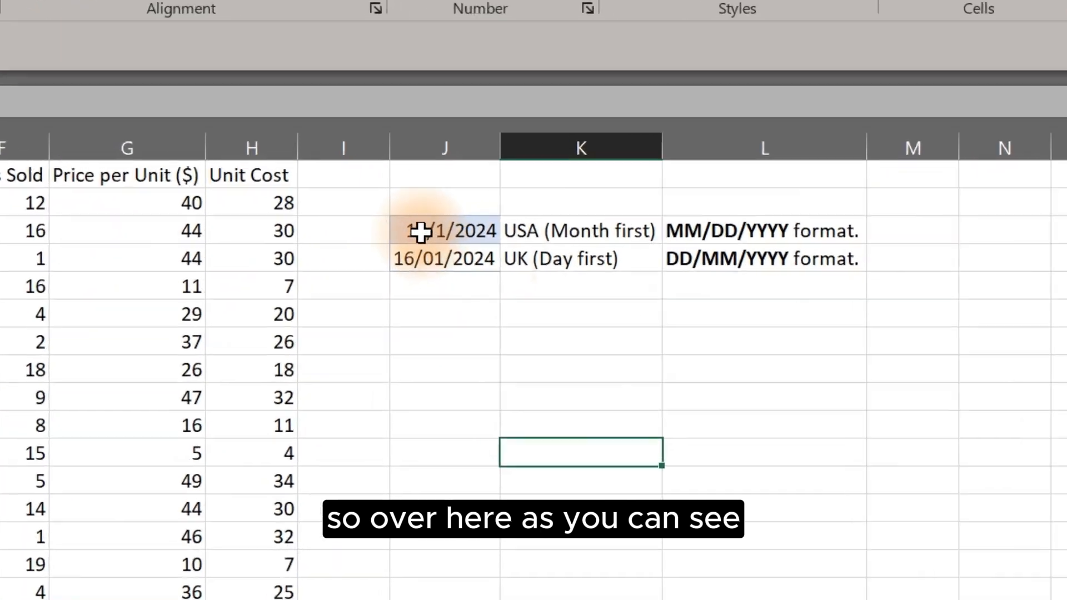
- Examine the US month-first and UK day-first date format examples in the worksheet
click(555, 251)
drag(428, 204, 893, 210)
click(734, 452)
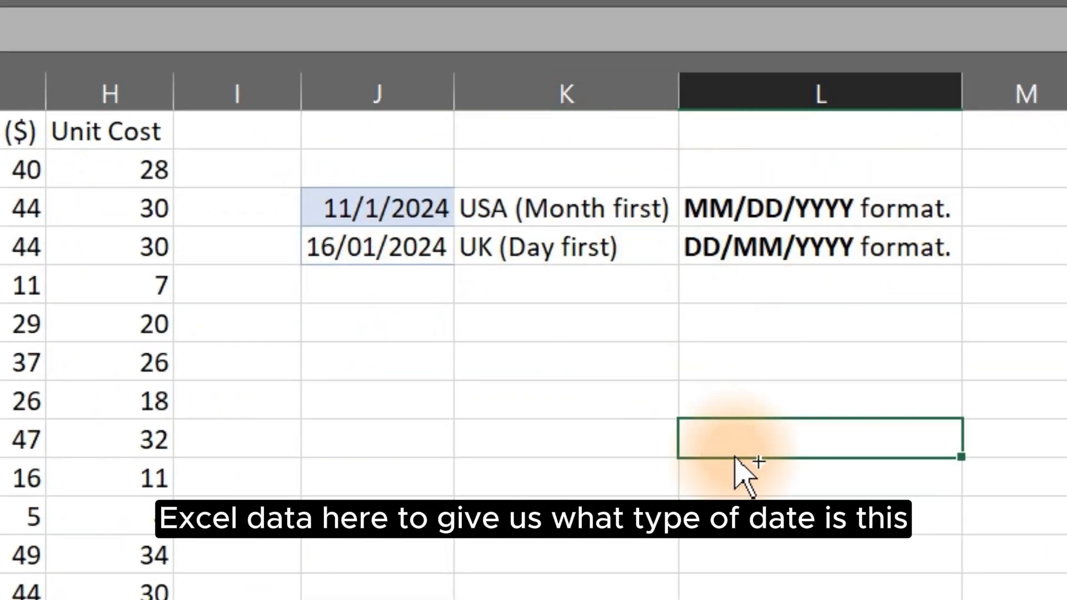
mouse_move(295, 164)
mouse_down()
mouse_move(395, 201)
mouse_move(783, 211)
mouse_move(911, 227)
mouse_move(965, 228)
mouse_move(971, 208)
mouse_move(1065, 207)
mouse_up()
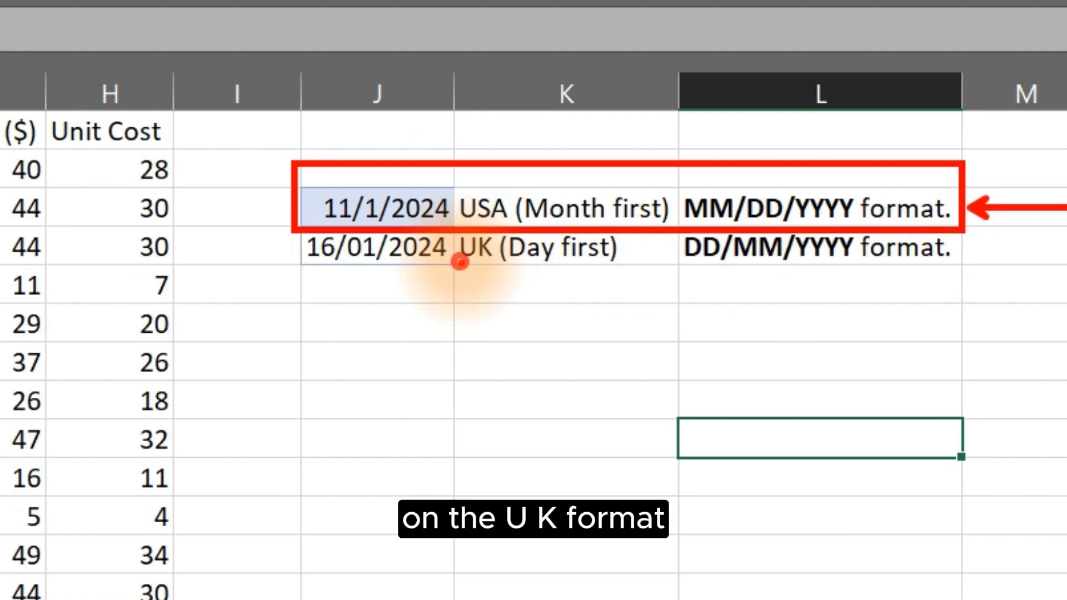
mouse_move(461, 262)
mouse_down()
mouse_move(643, 260)
mouse_move(698, 294)
mouse_move(696, 341)
mouse_up()
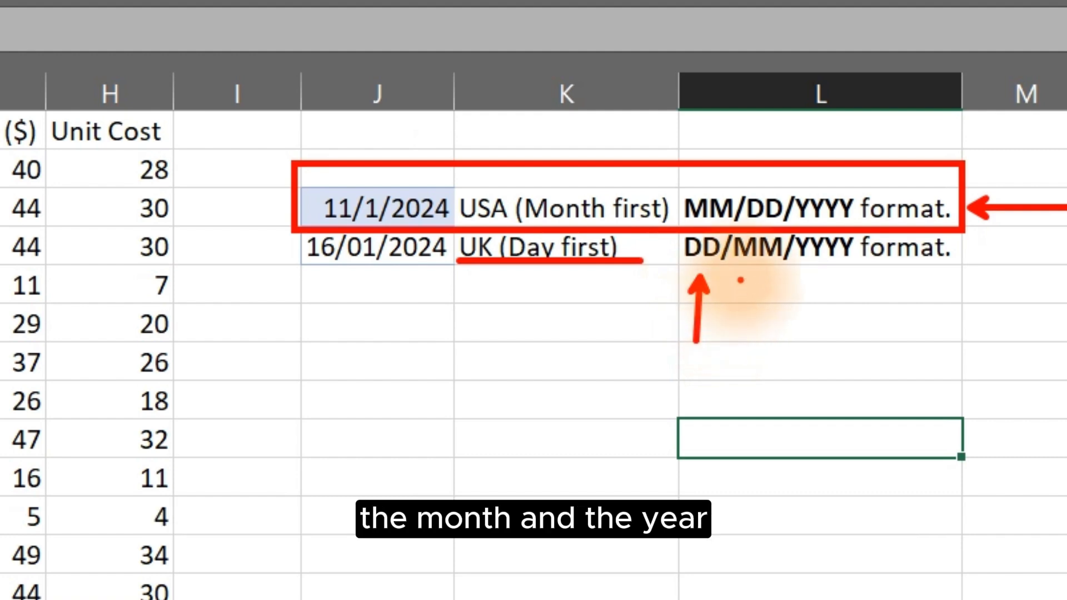
drag(739, 278, 738, 314)
drag(815, 259, 801, 338)
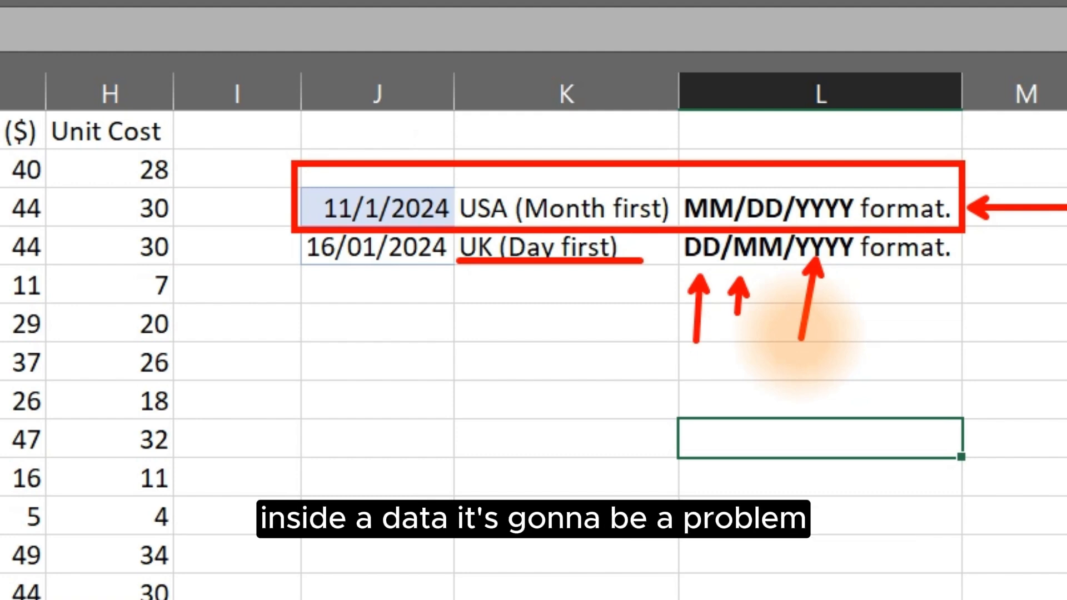
key(Escape)
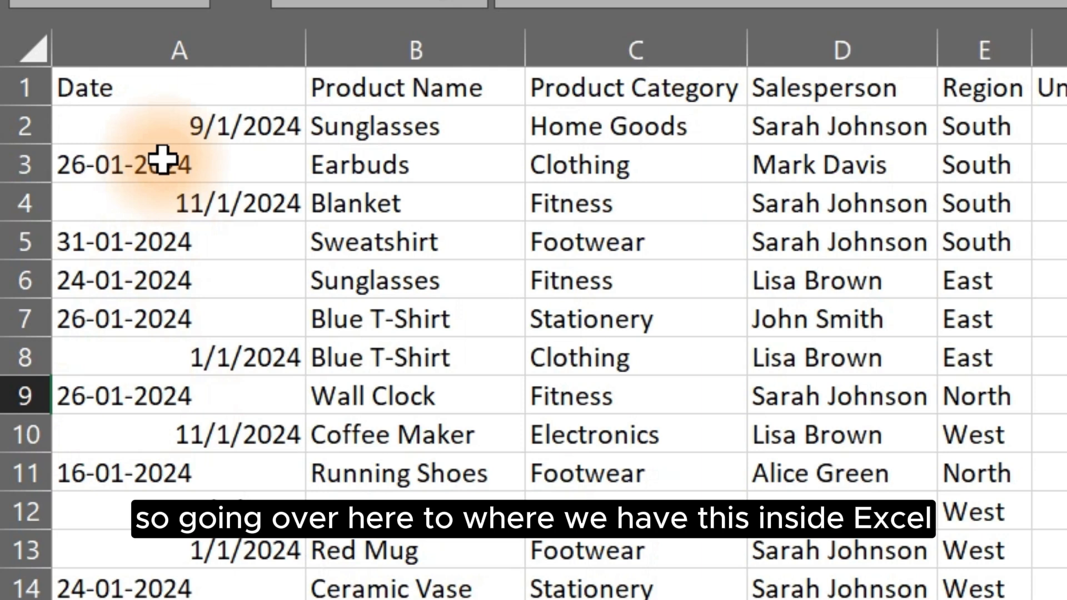
- Select the Date column's values in the worksheet to review their mixed formats
click(160, 123)
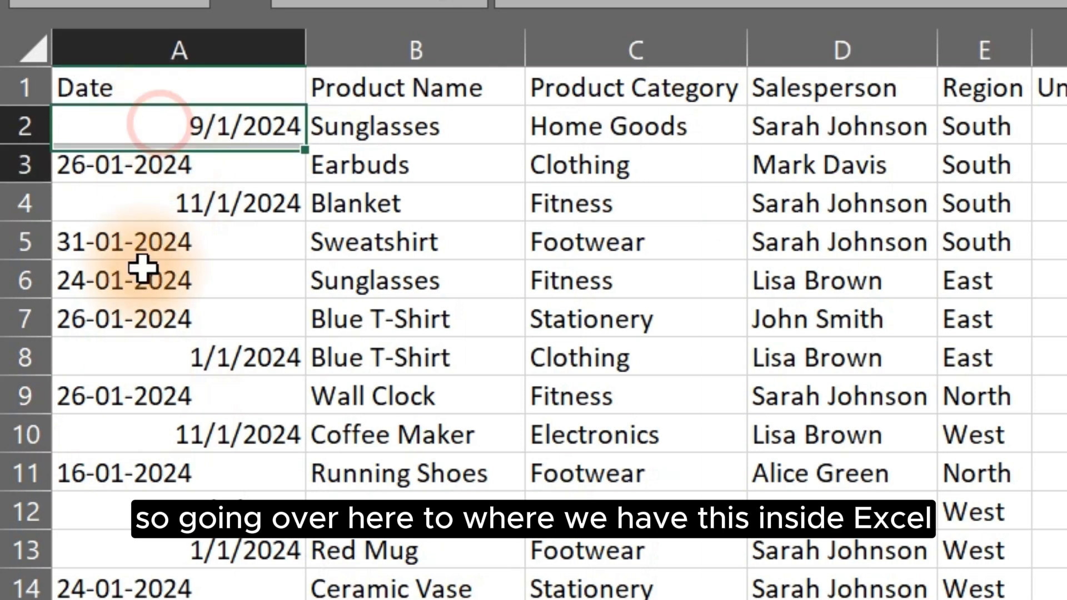
key(ctrl+shift+Down)
click(192, 26)
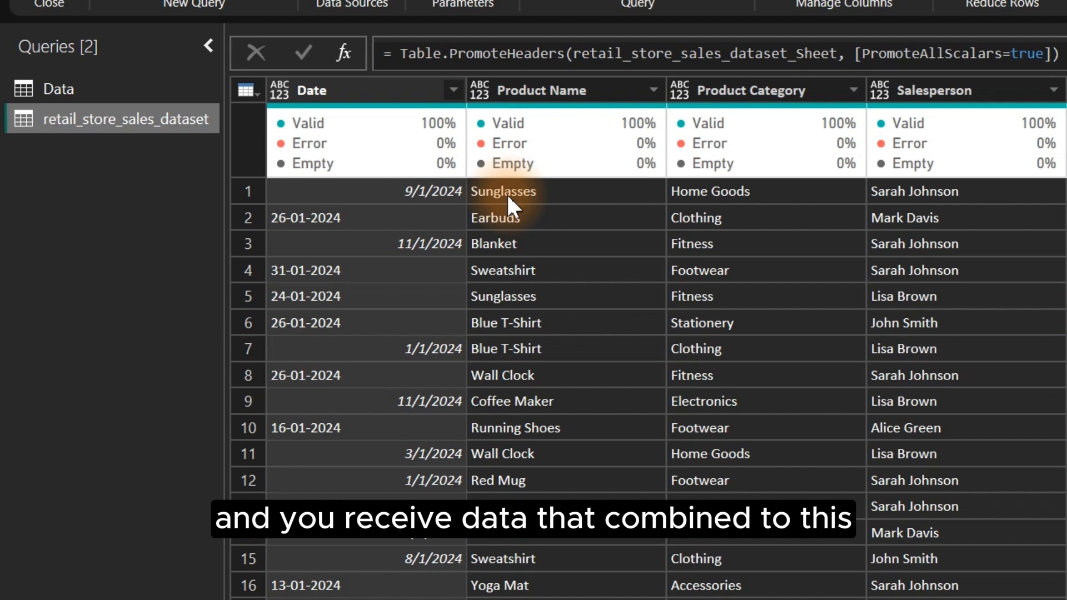
- Open Change Type with Locale for the Date column and set its data type to Date
click(279, 93)
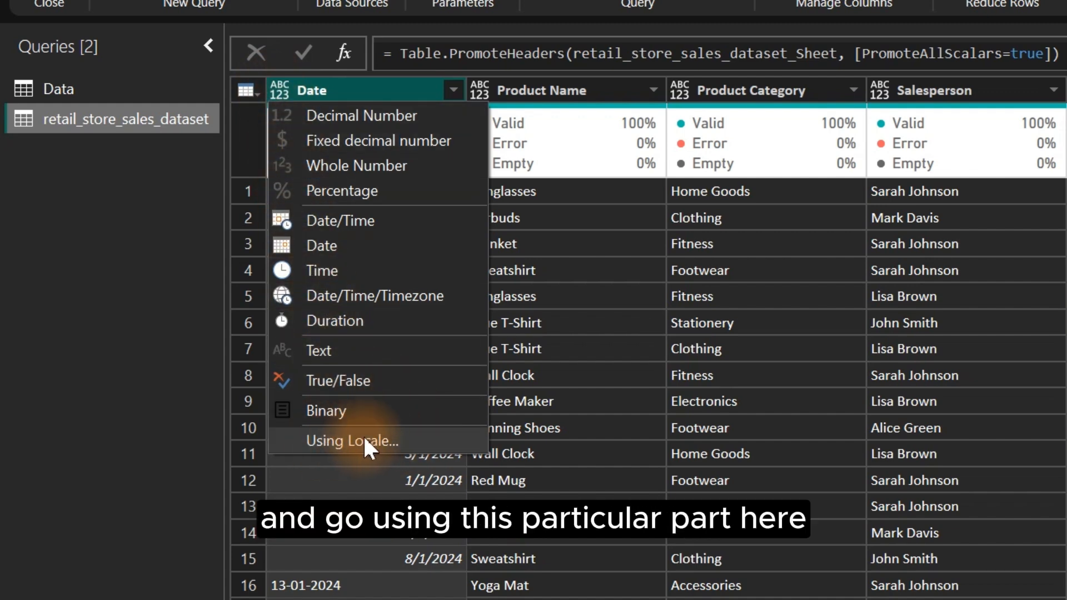
click(387, 440)
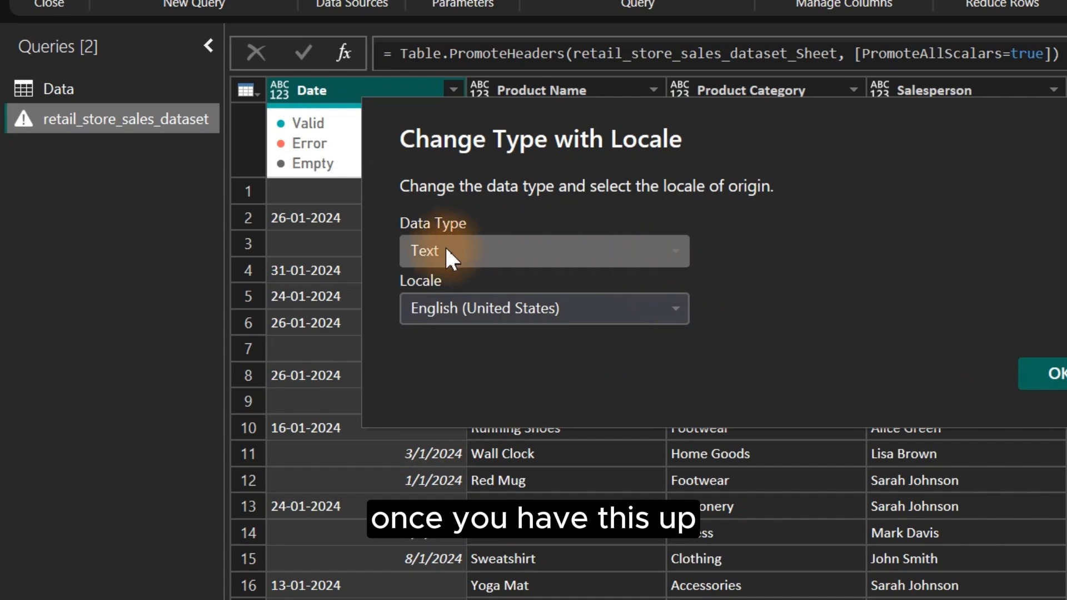
click(564, 252)
click(457, 401)
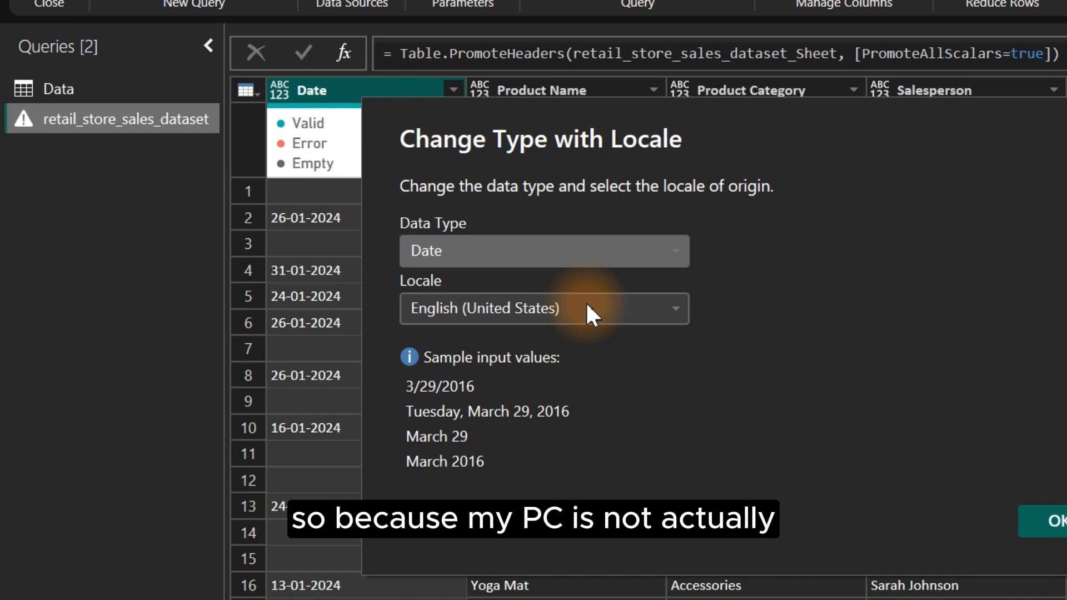
- Set the locale to English (United Kingdom) and apply the locale-based type change
key(ctrl+2)
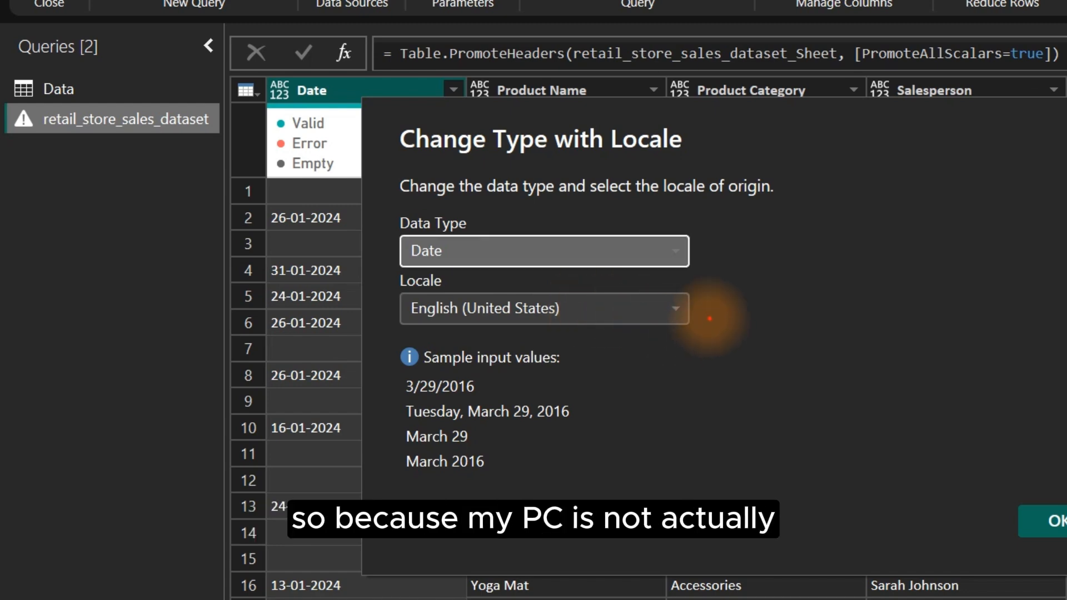
drag(700, 311, 911, 311)
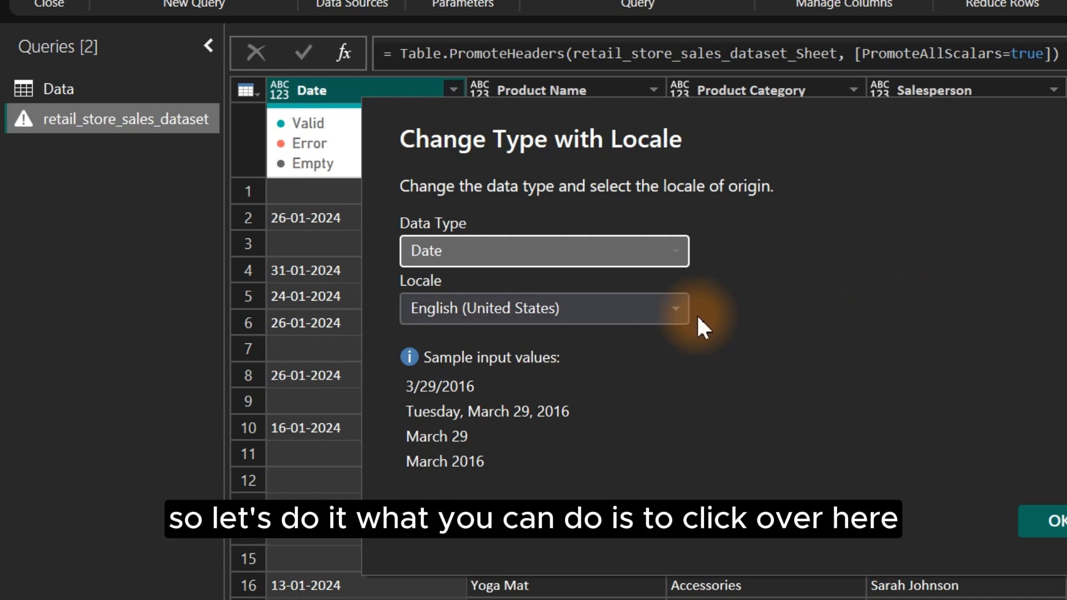
click(667, 309)
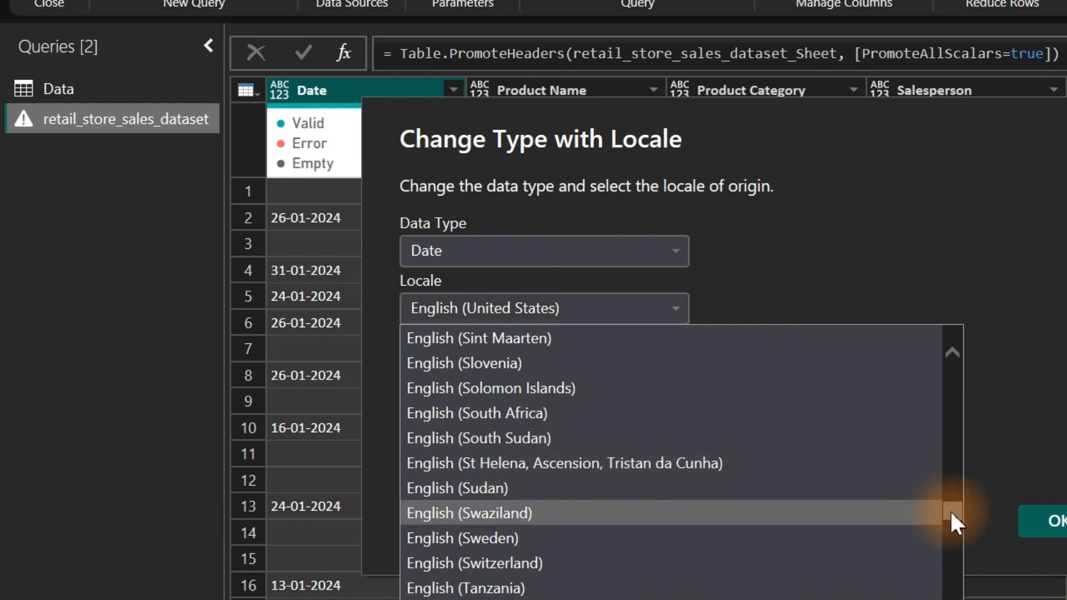
drag(958, 510, 958, 516)
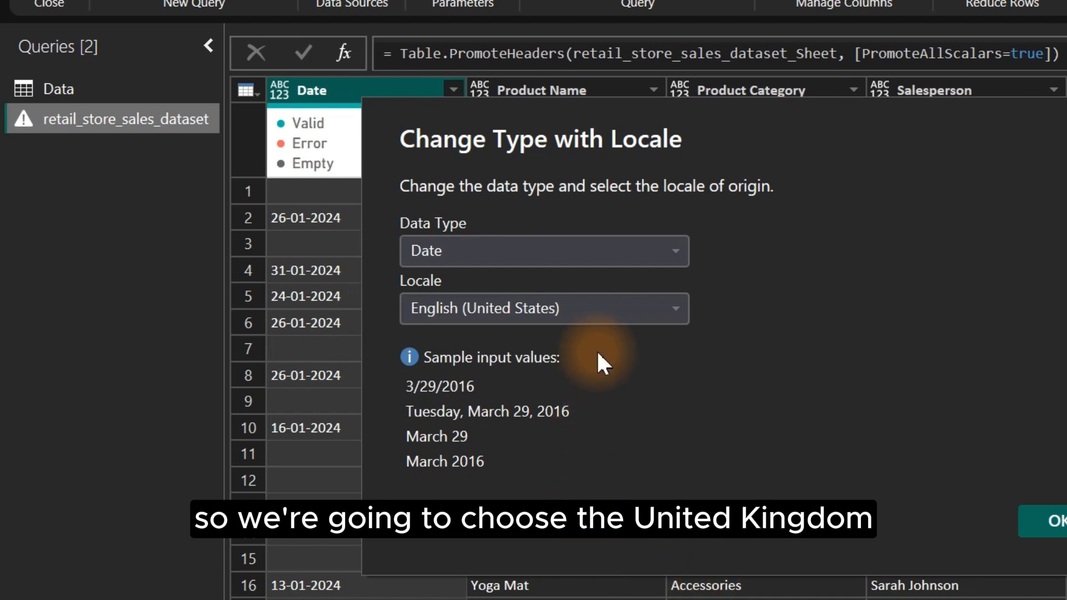
click(590, 302)
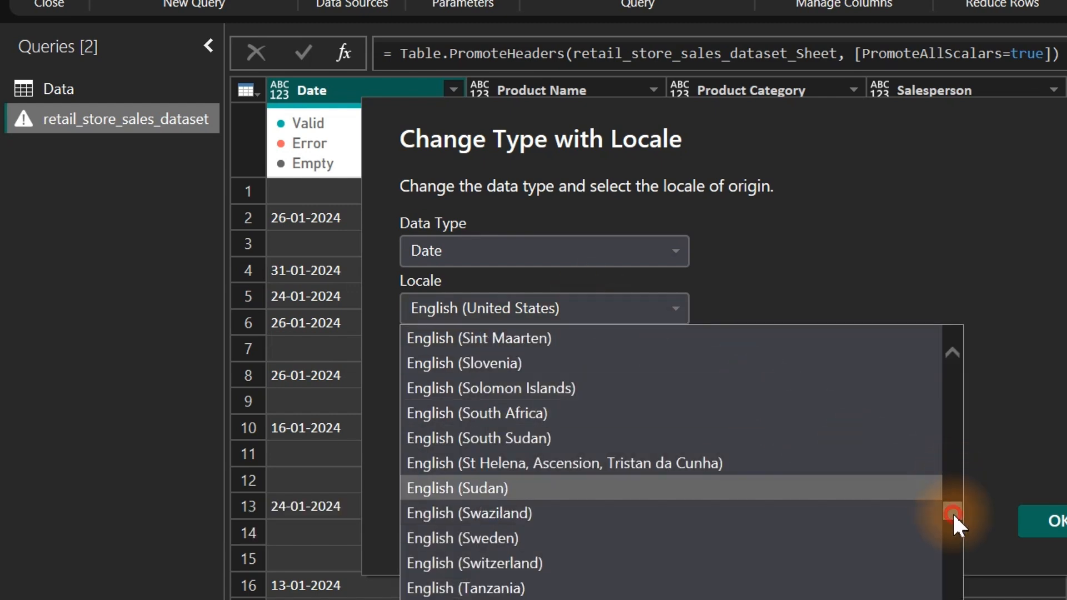
drag(951, 512, 952, 522)
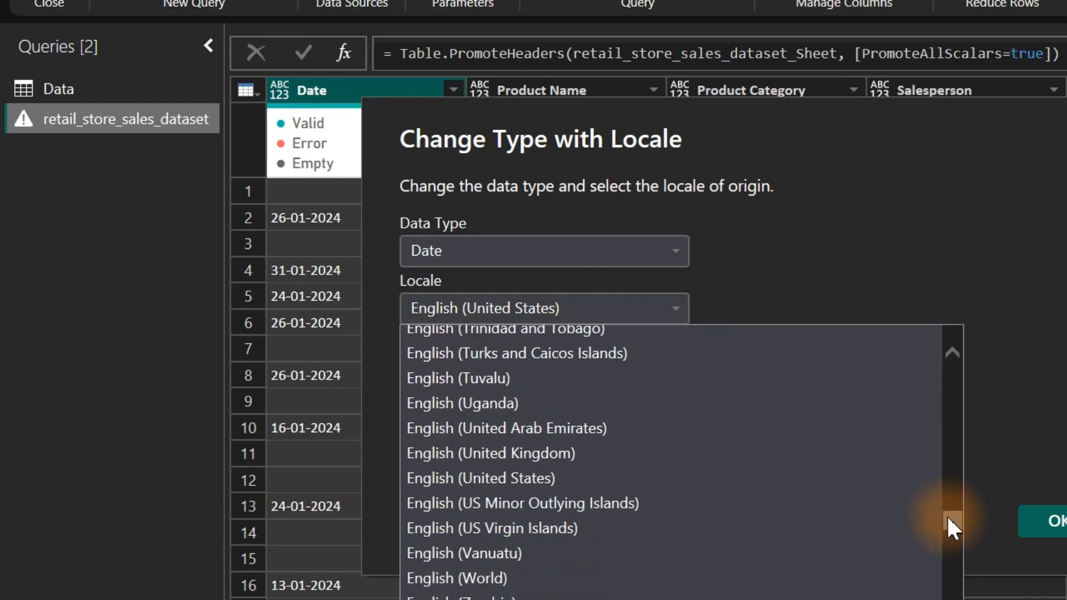
click(536, 453)
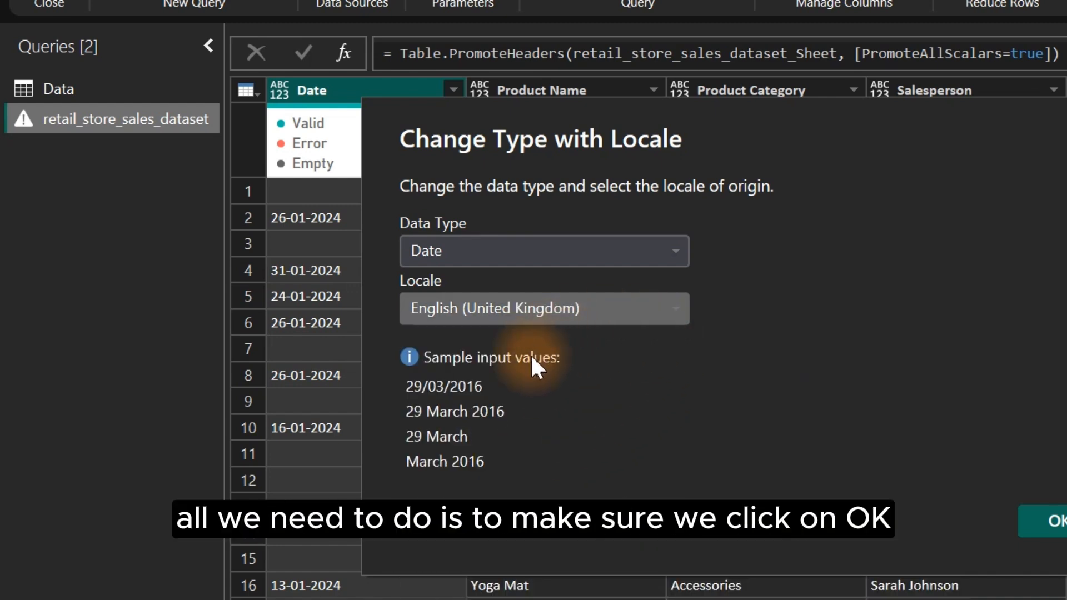
click(1035, 520)
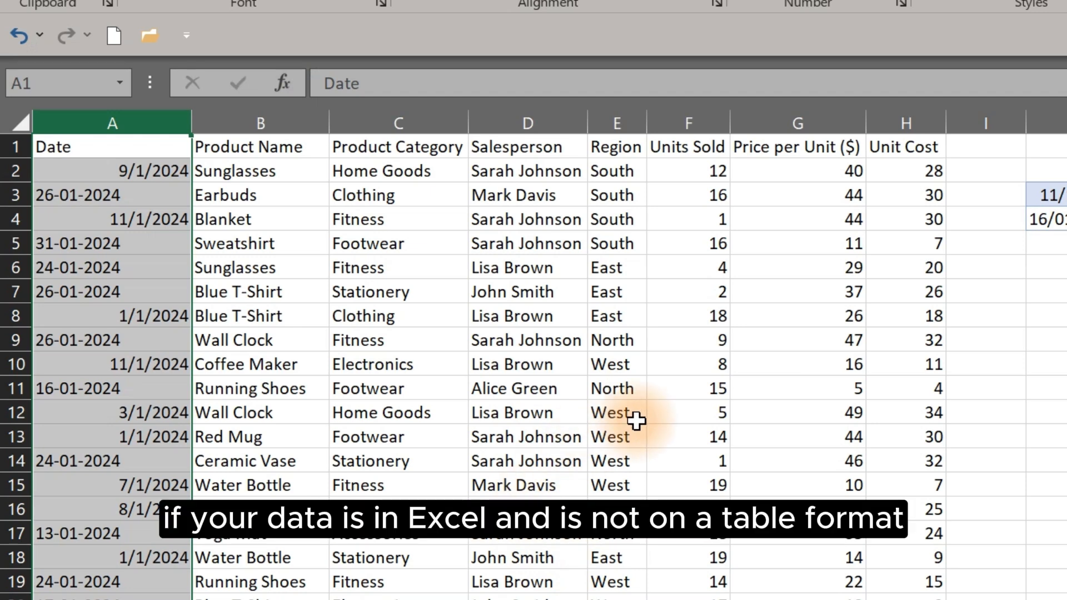
- Convert the worksheet data range $A$1:$H$51 into a table with headers
click(382, 385)
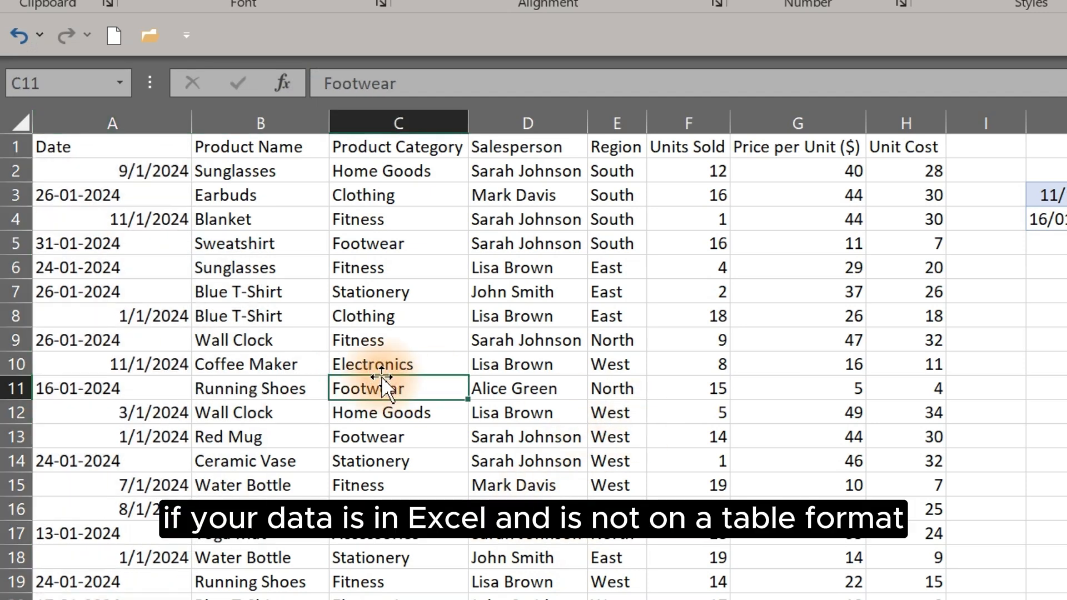
key(ctrl+t)
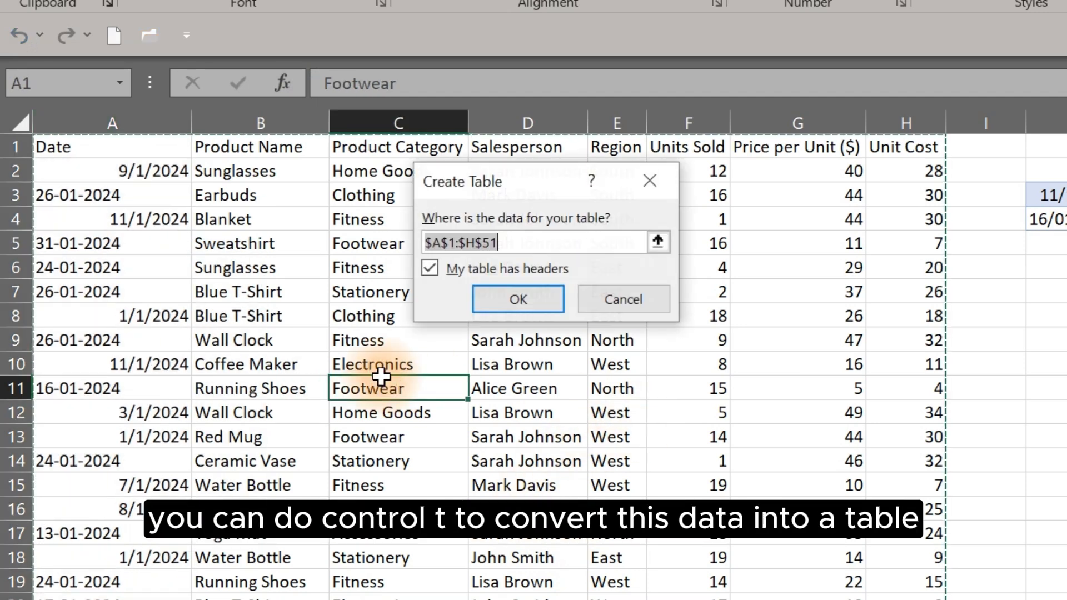
click(499, 303)
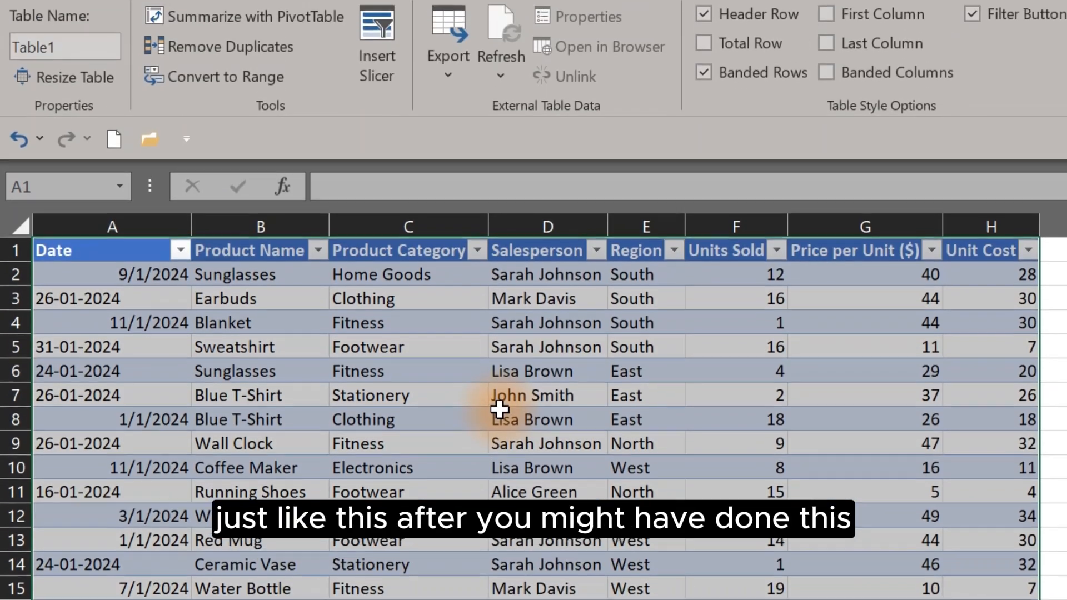
click(500, 305)
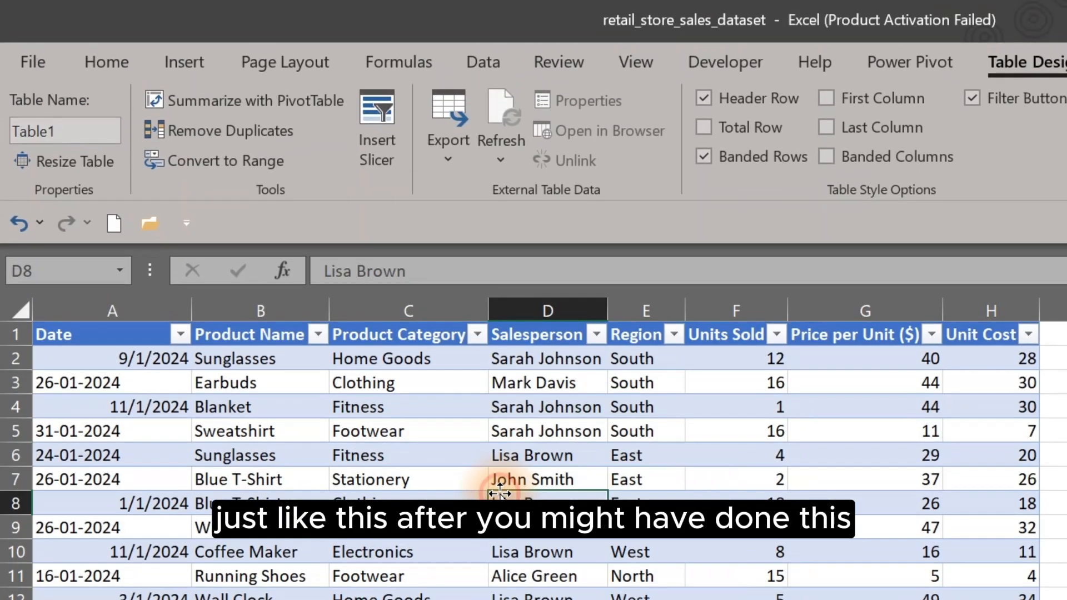
- Load the table into the Power Query Editor from the table
click(247, 462)
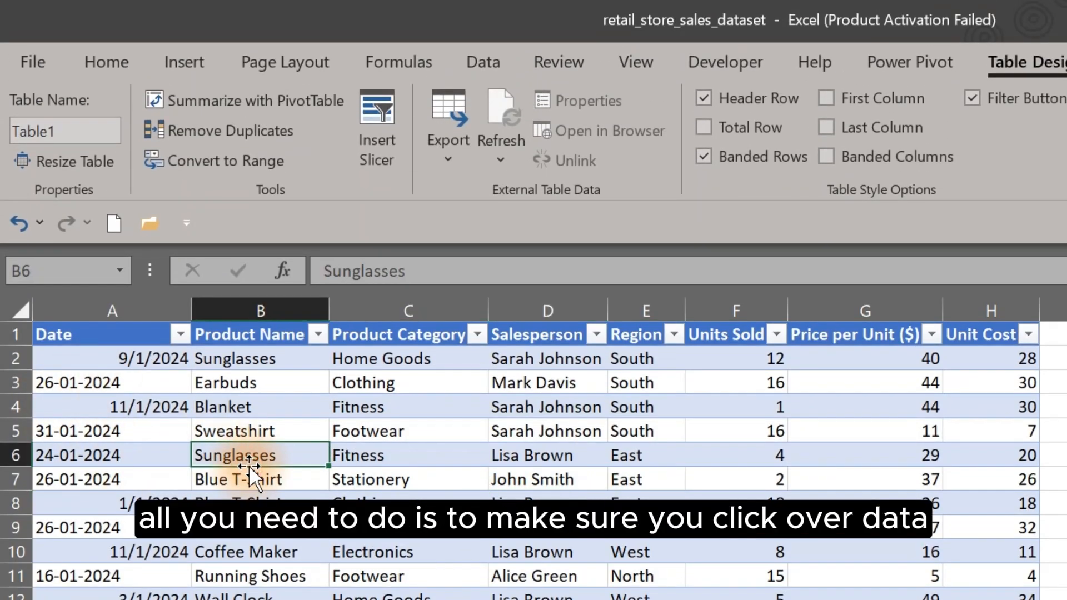
click(465, 51)
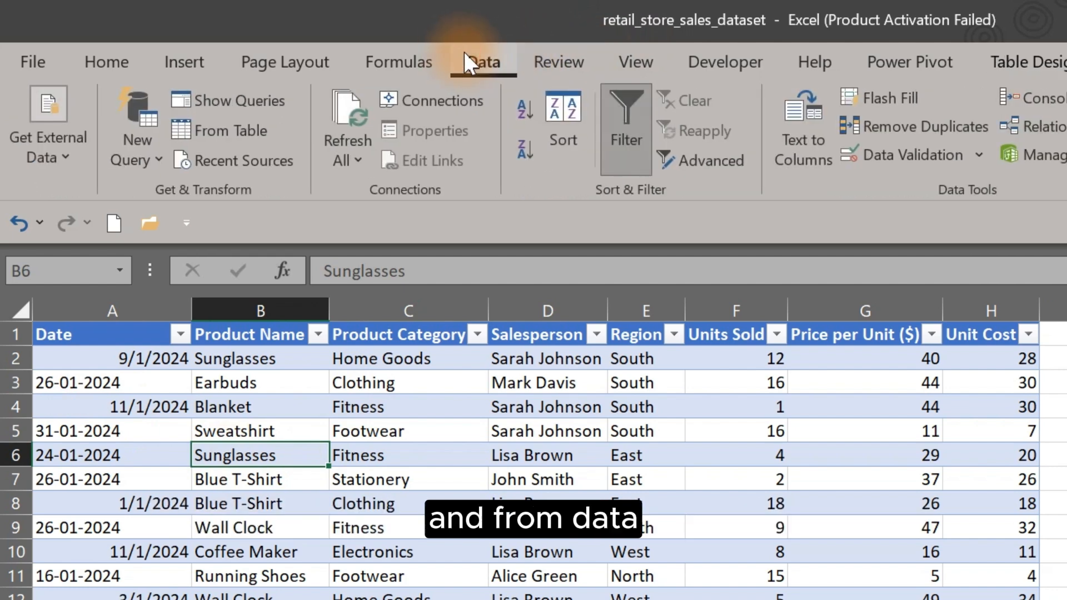
click(222, 139)
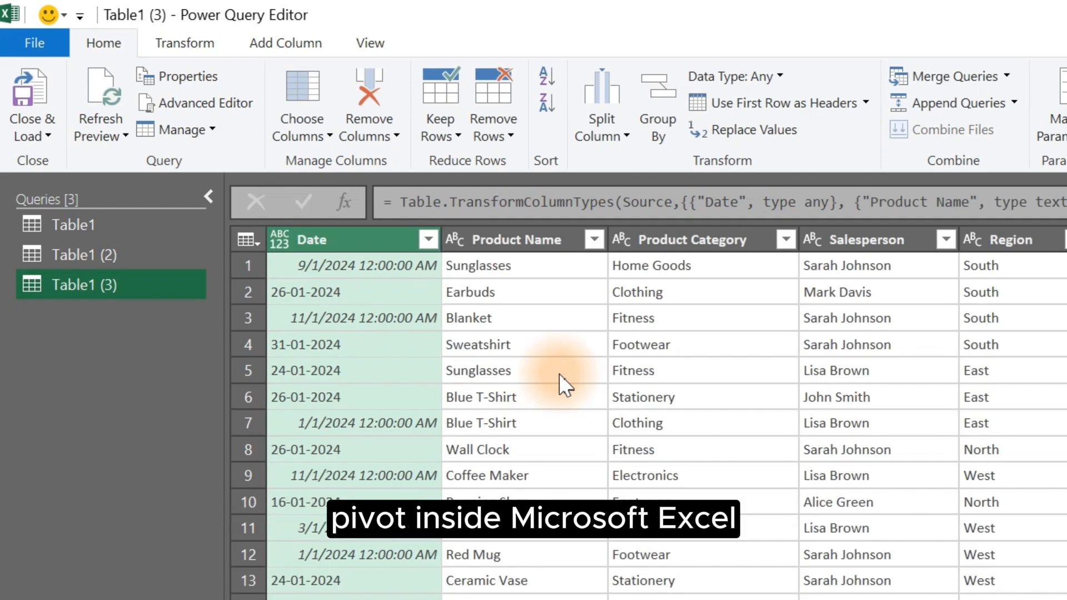
- Change the Date column's type using a locale, choosing Date as the data type
click(278, 243)
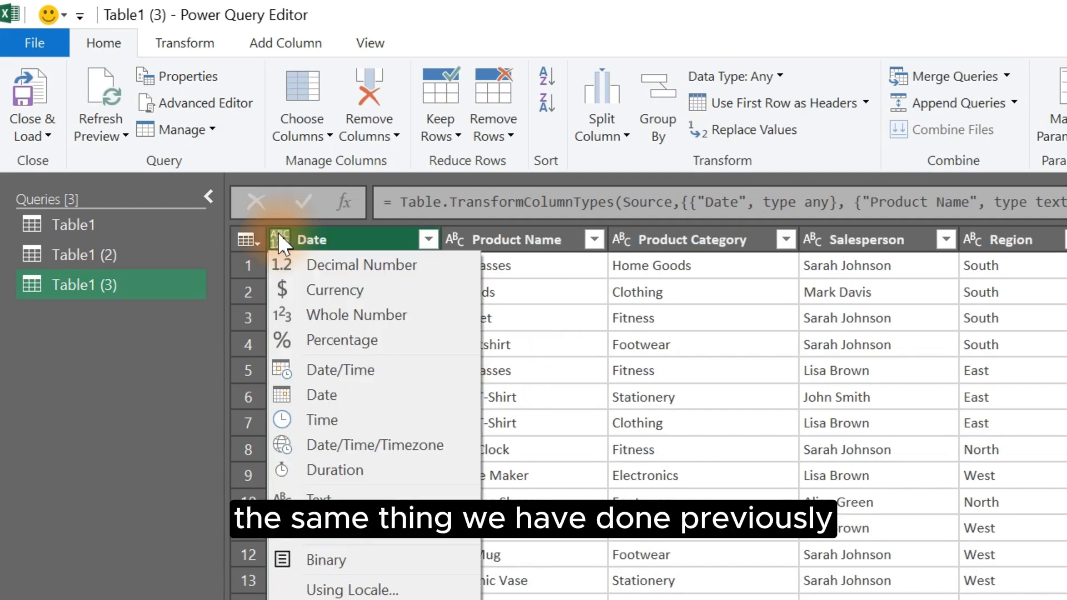
click(356, 590)
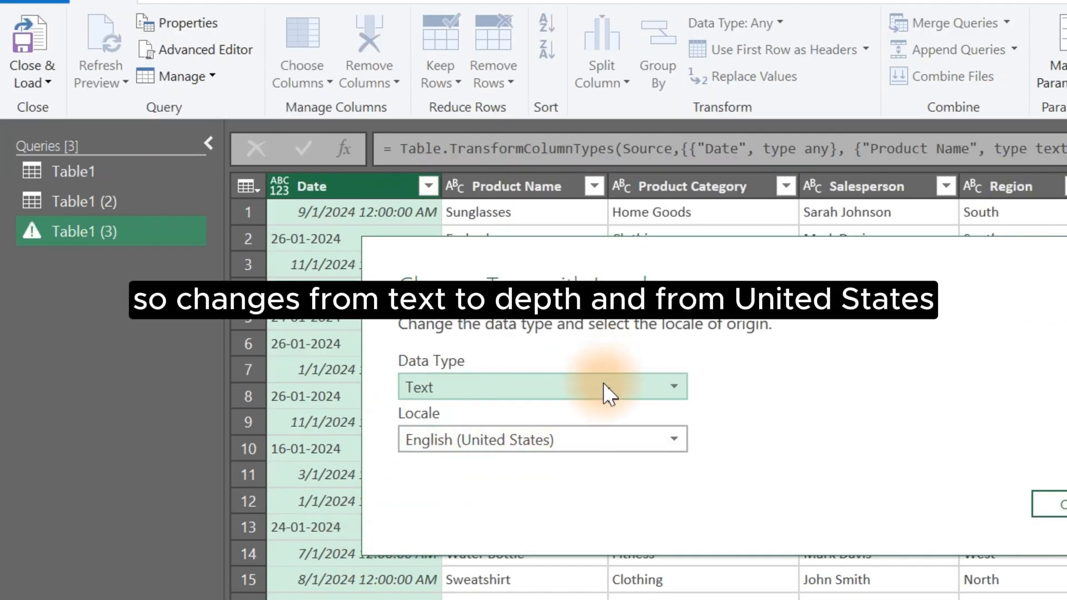
click(603, 386)
click(444, 537)
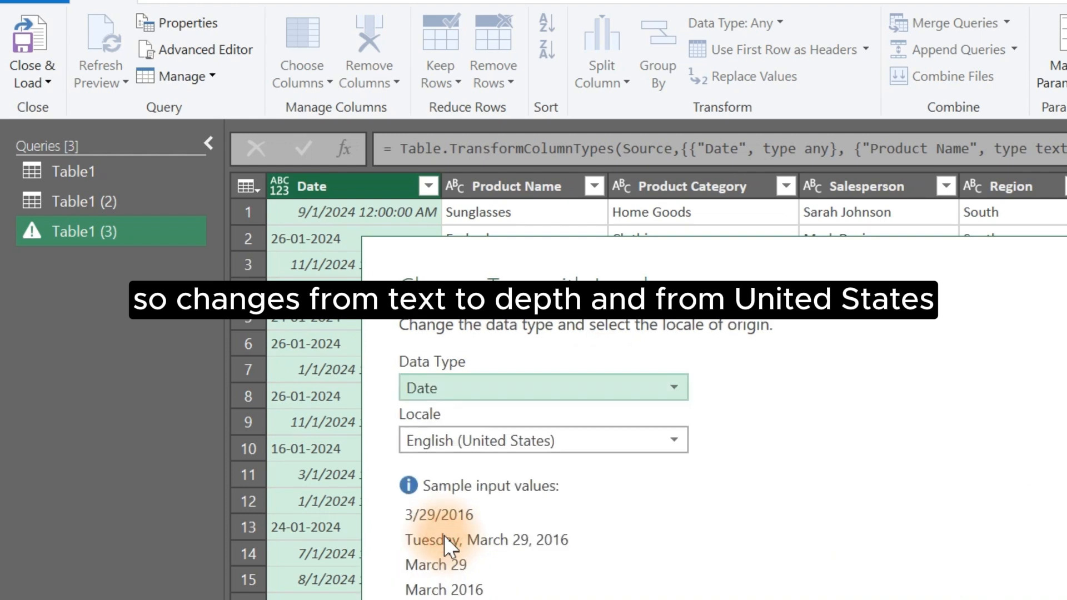
- Choose English (United Kingdom) as the locale and apply the type change
click(598, 442)
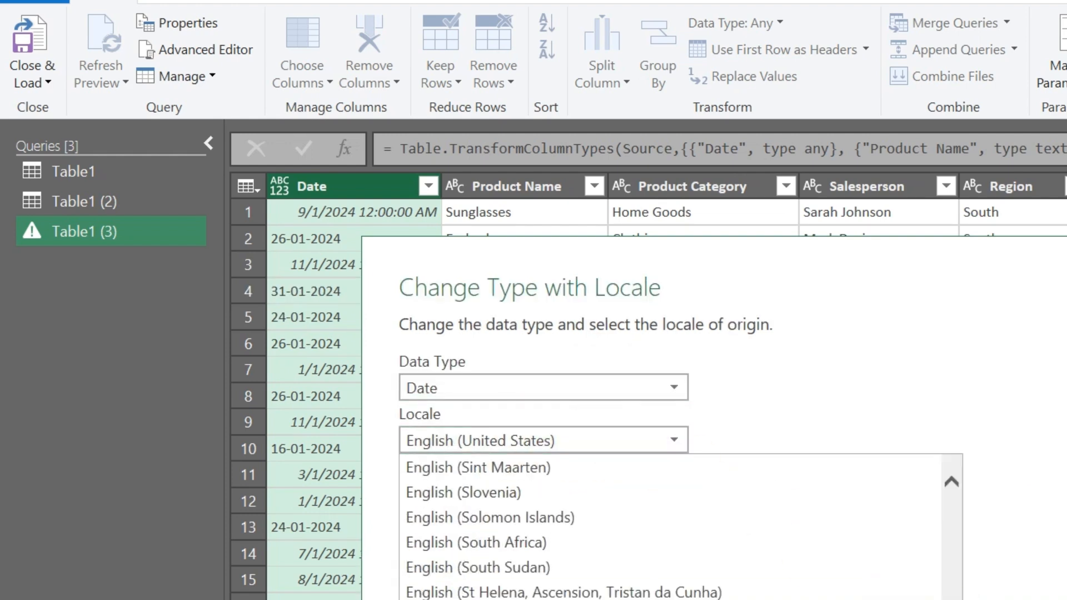
scroll(670, 528, down, 3)
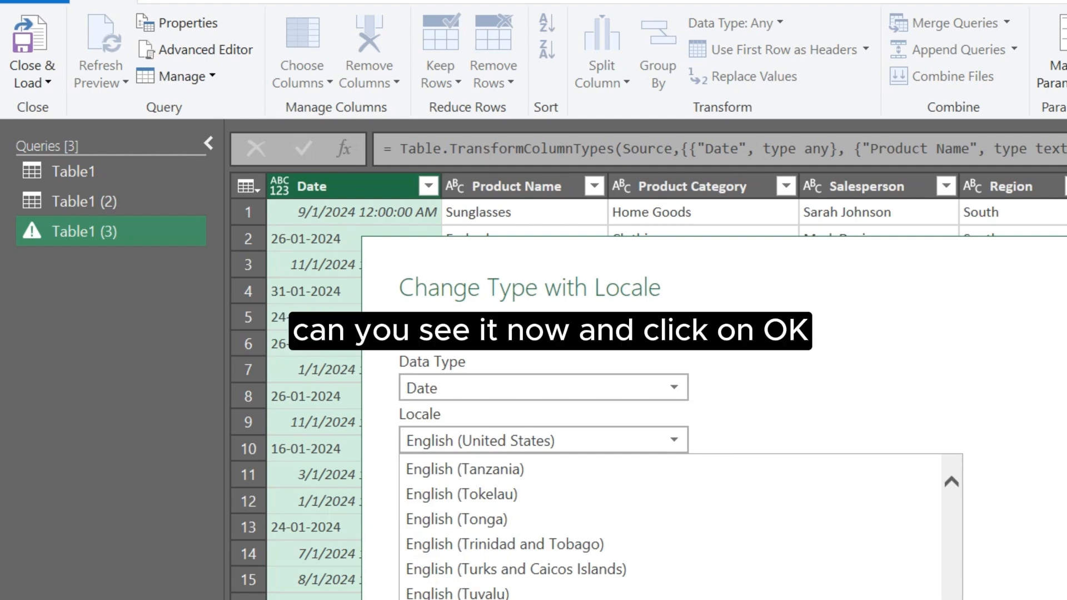
click(482, 599)
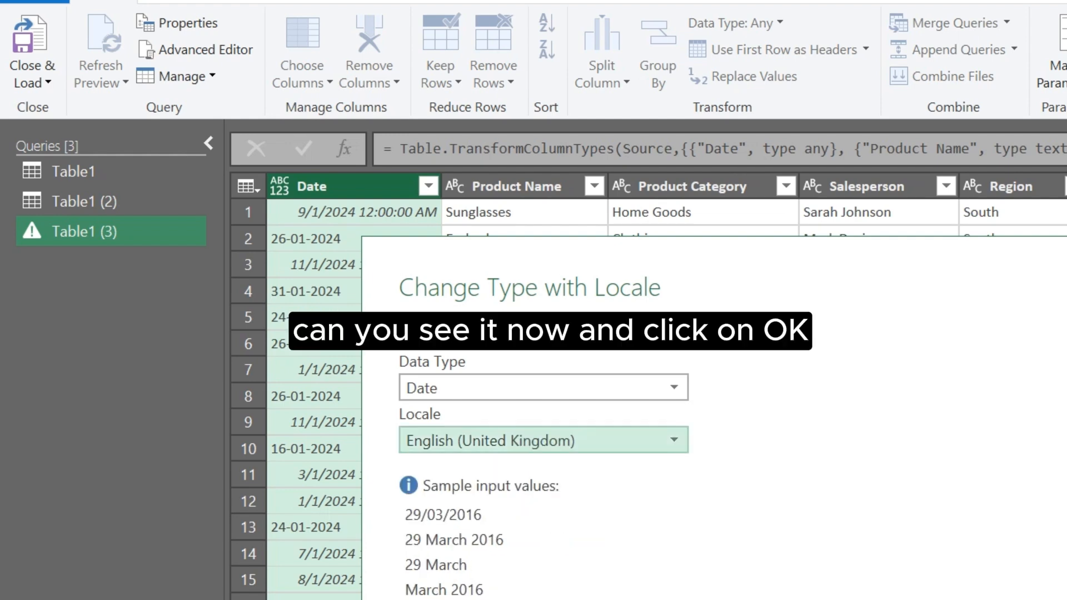
click(1065, 598)
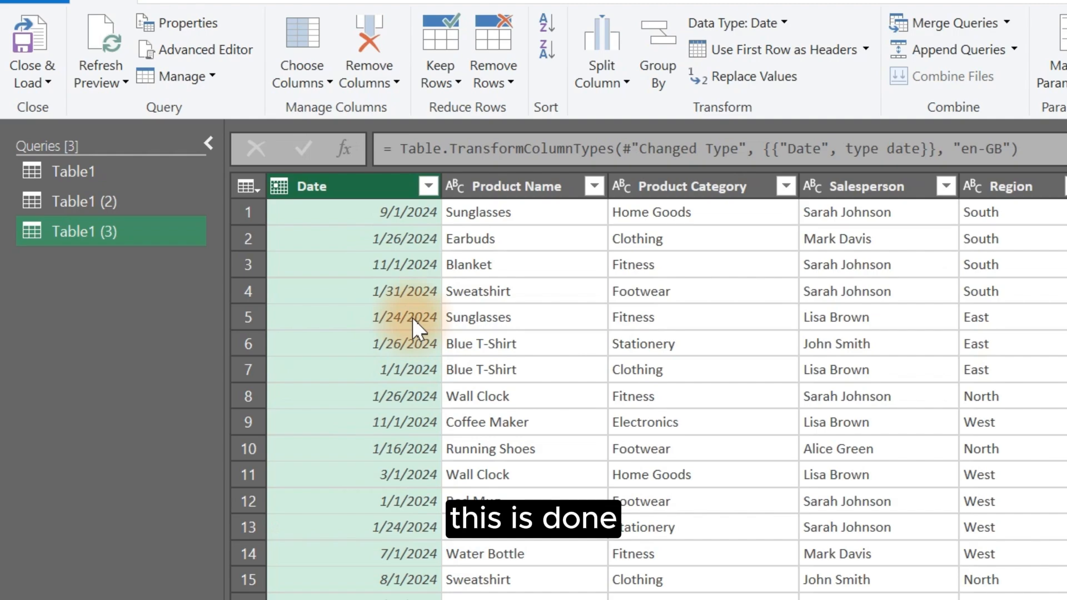
- Close & Load the query into the workbook and select the loaded Date cells
click(18, 25)
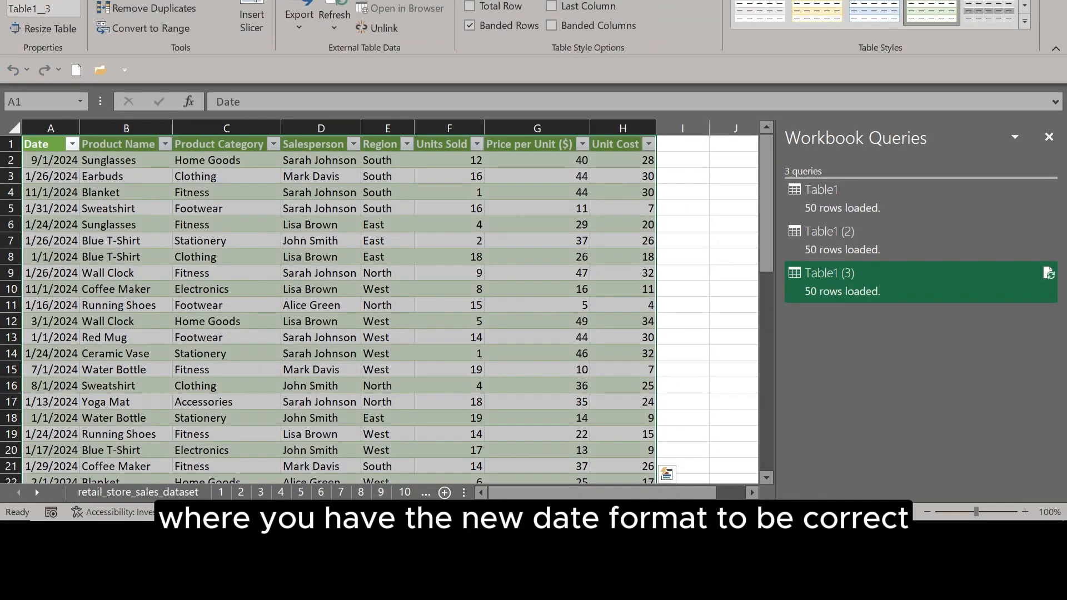
click(53, 160)
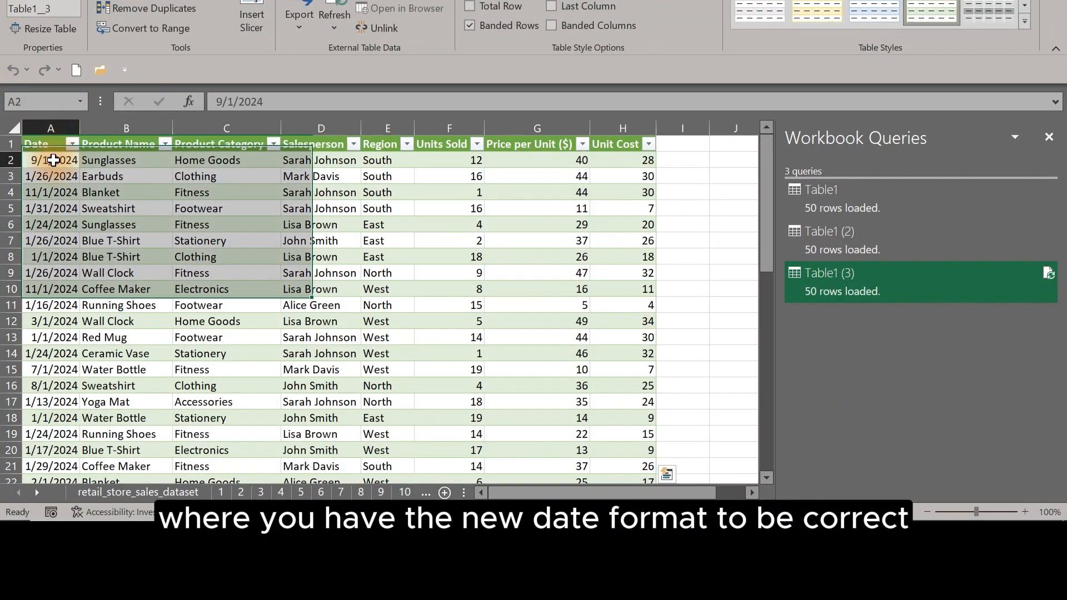
drag(53, 160, 51, 417)
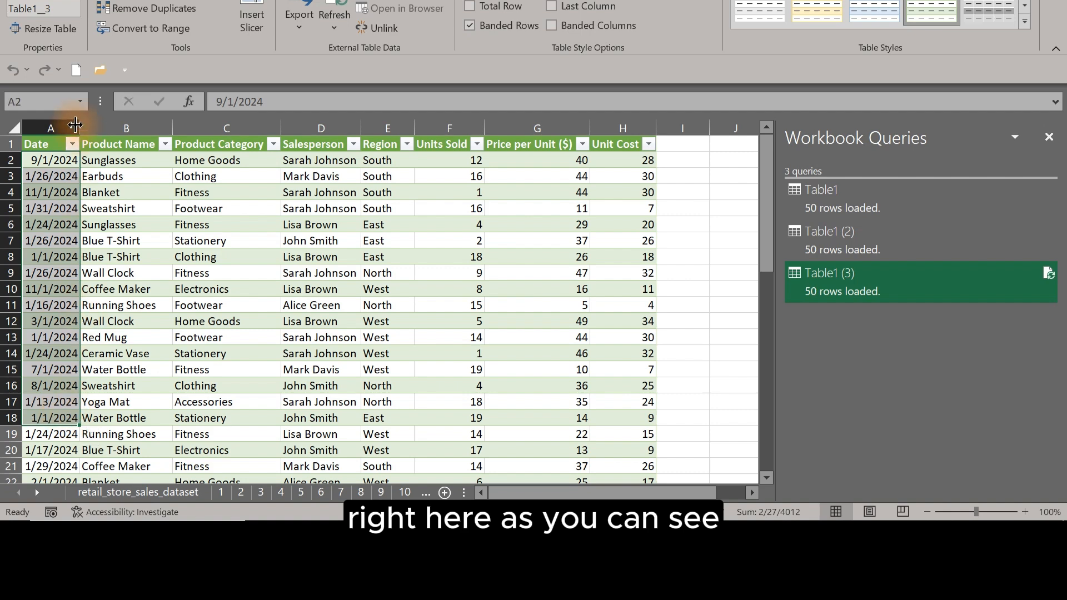
- Widen the Date column so the dates display fully
drag(75, 121, 105, 128)
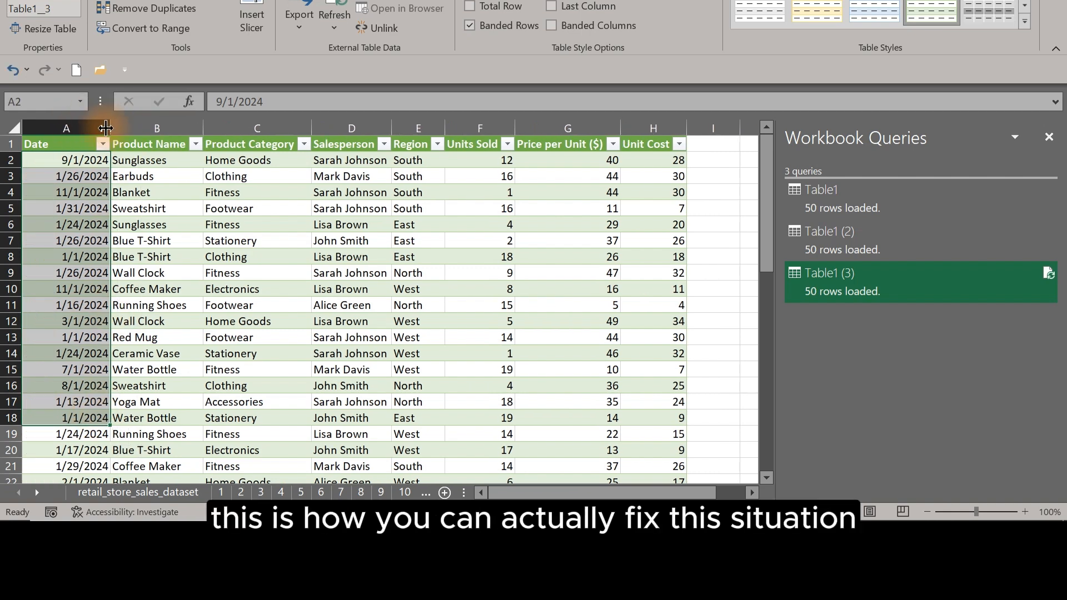
click(107, 192)
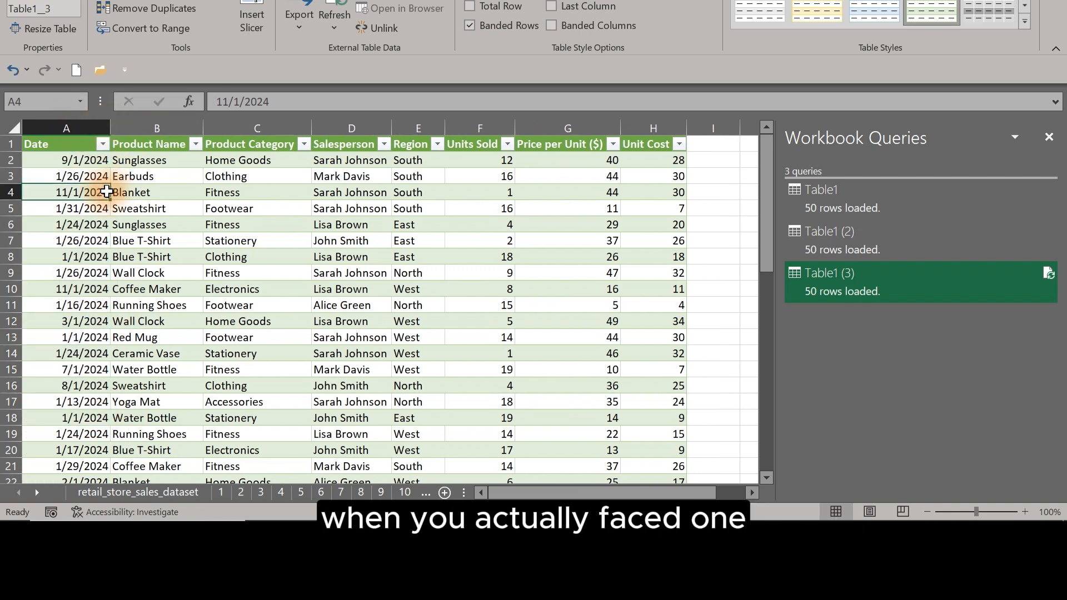